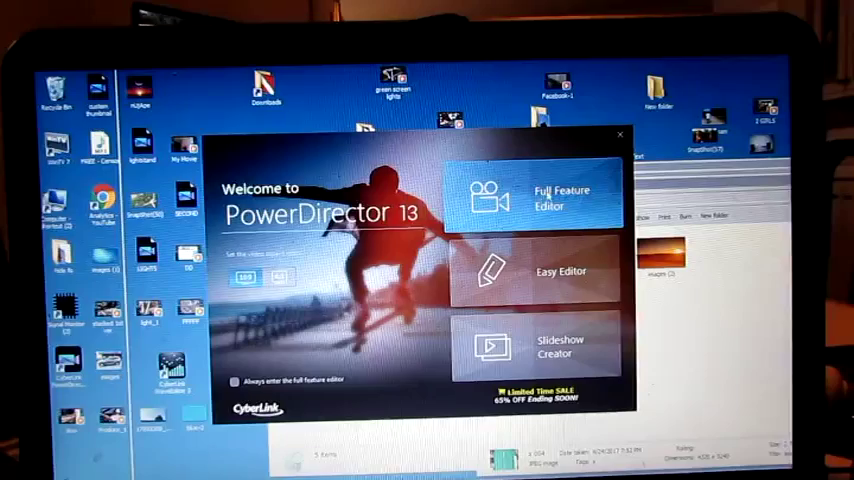
Enter the Full Feature Editor and shrink its window beside the source-files folder.
click(548, 193)
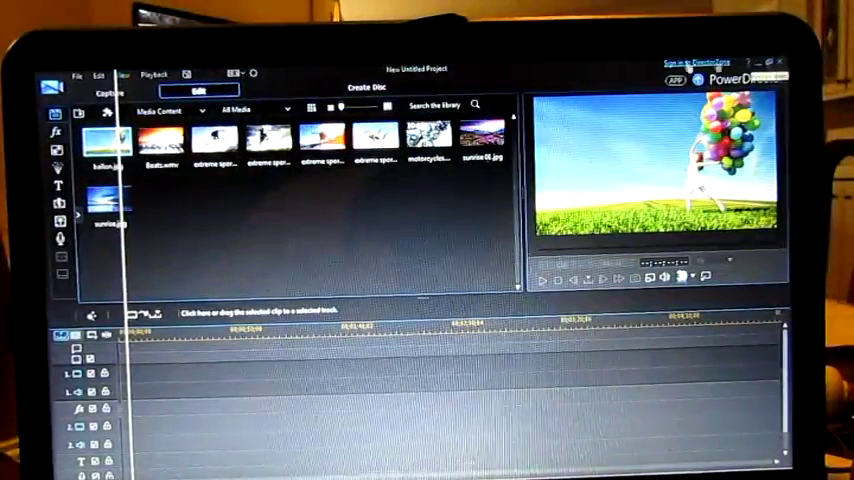
mouse_move(538, 70)
mouse_down()
mouse_move(398, 93)
mouse_move(435, 84)
mouse_up()
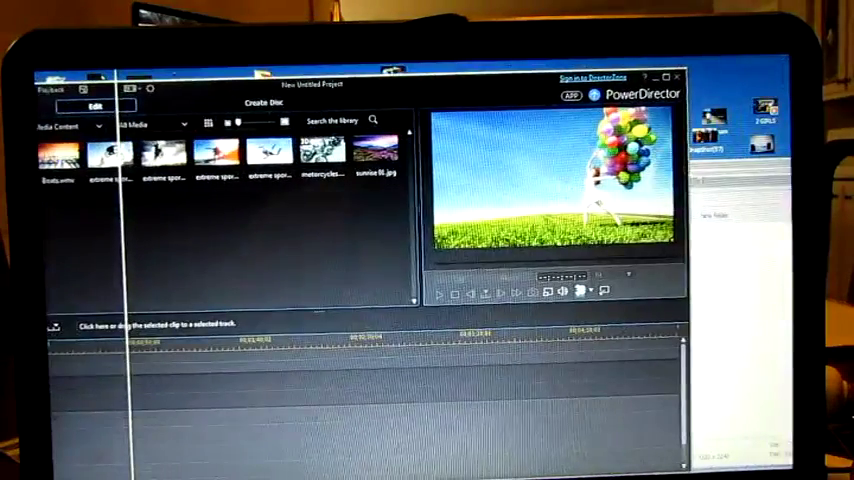
click(715, 180)
Select the green-screen antenna and sunset images and drag both into the Media Room.
drag(560, 200, 685, 130)
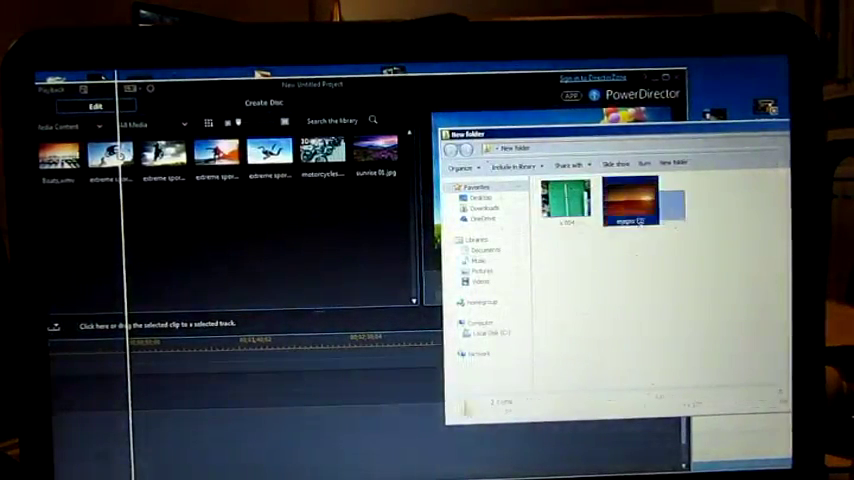
ctrl+click(630, 202)
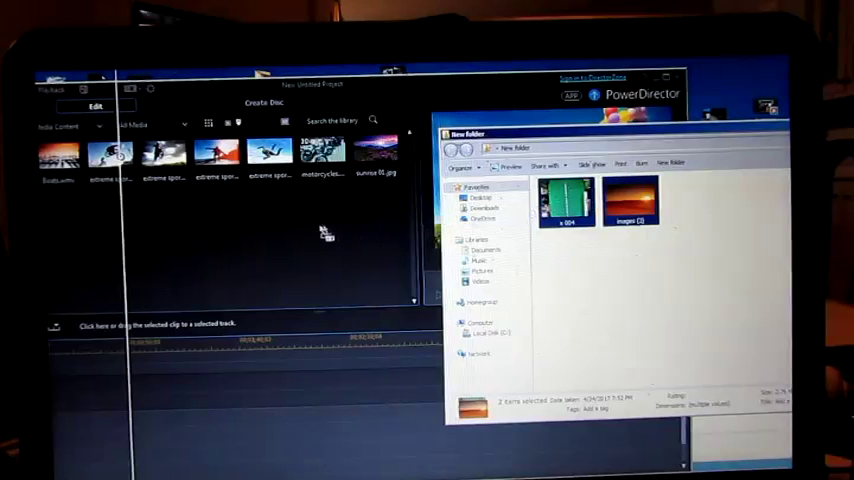
drag(270, 235, 272, 232)
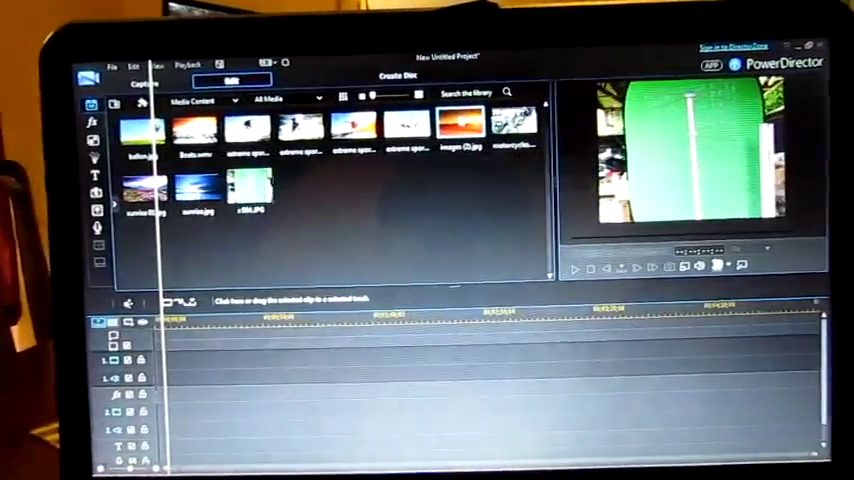
Drag a media clip from the library onto a timeline track.
drag(440, 125, 280, 360)
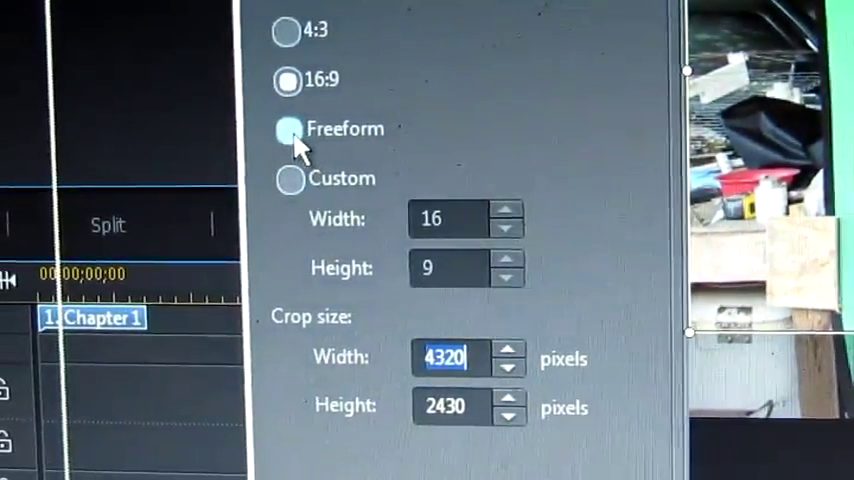
Set the crop to Freeform and fit its left, top, right and bottom edges around the antenna.
click(290, 130)
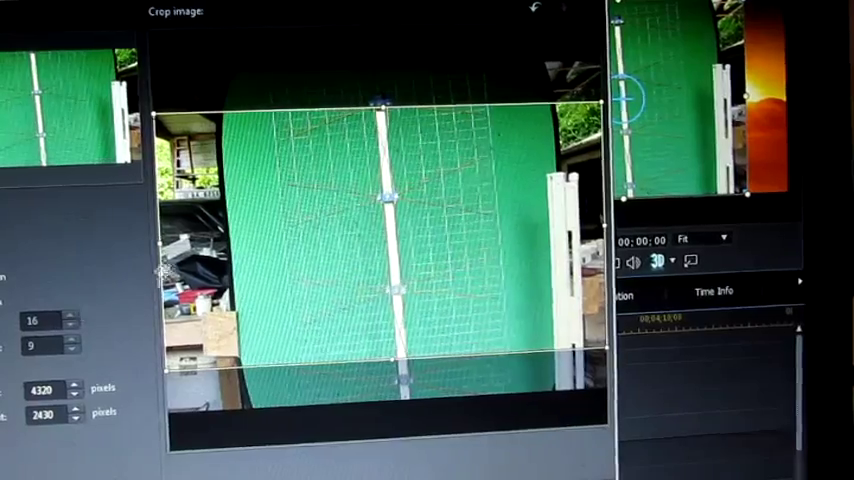
mouse_move(160, 268)
mouse_down()
mouse_move(172, 240)
mouse_move(262, 232)
mouse_up()
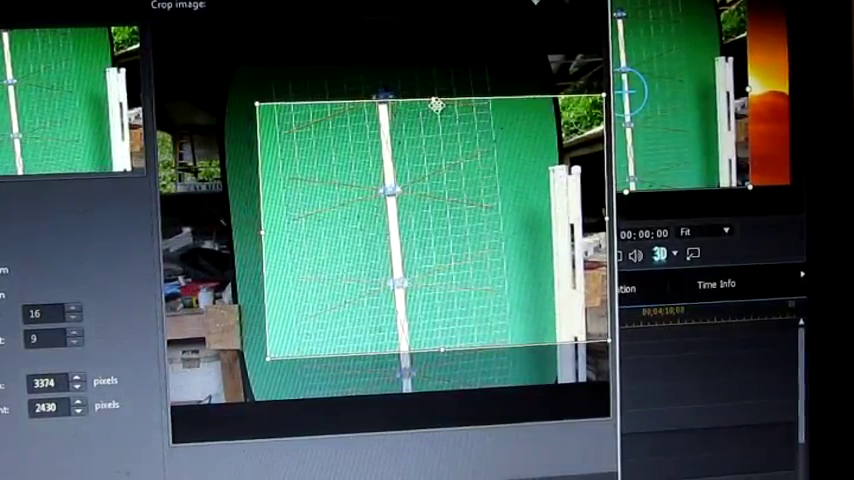
drag(434, 100, 405, 62)
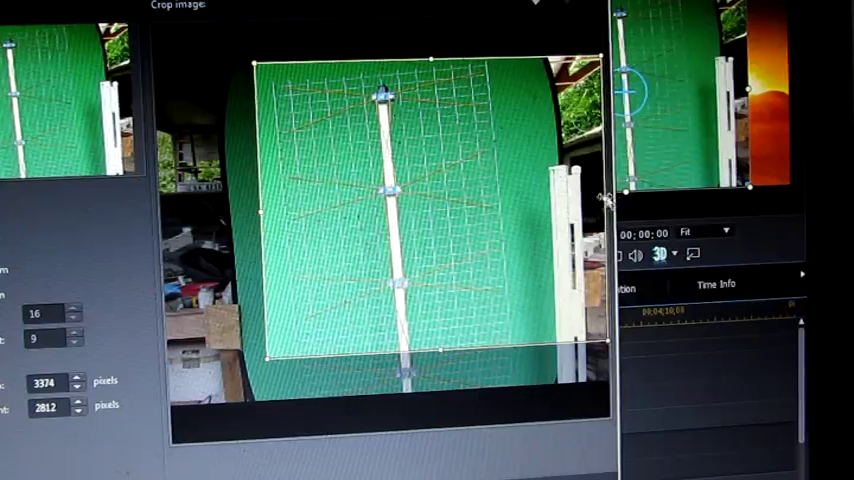
drag(603, 200, 537, 212)
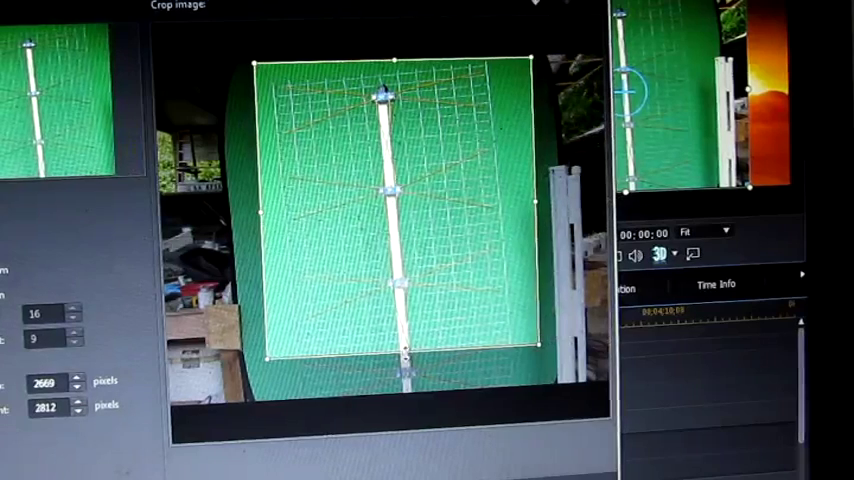
drag(402, 362, 402, 392)
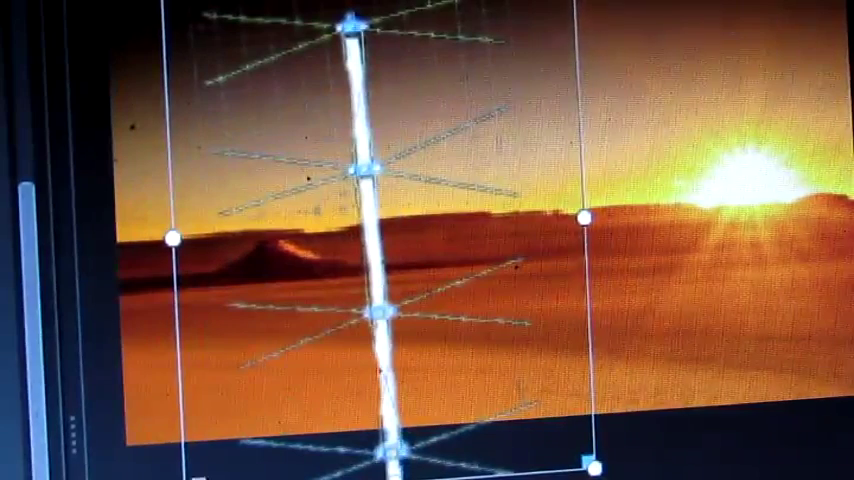
Shrink the antenna overlay from its bottom-left corner and nudge it left with Shift+Left.
drag(180, 462, 222, 428)
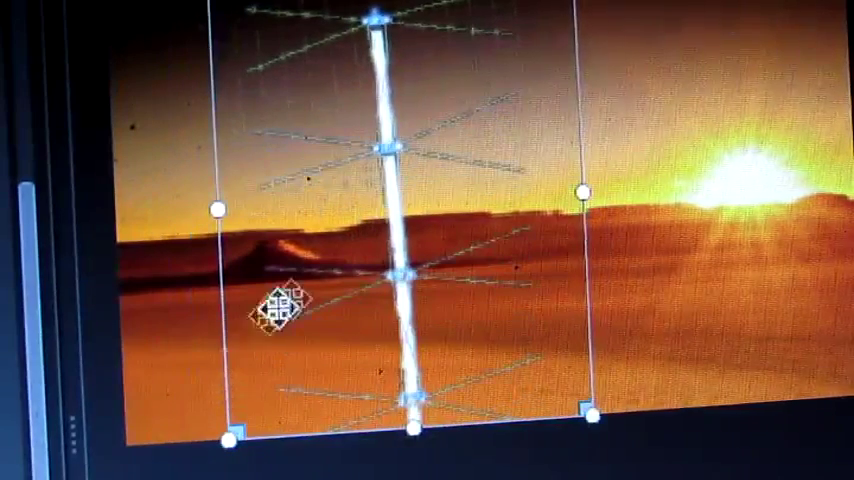
key(shift+Left)
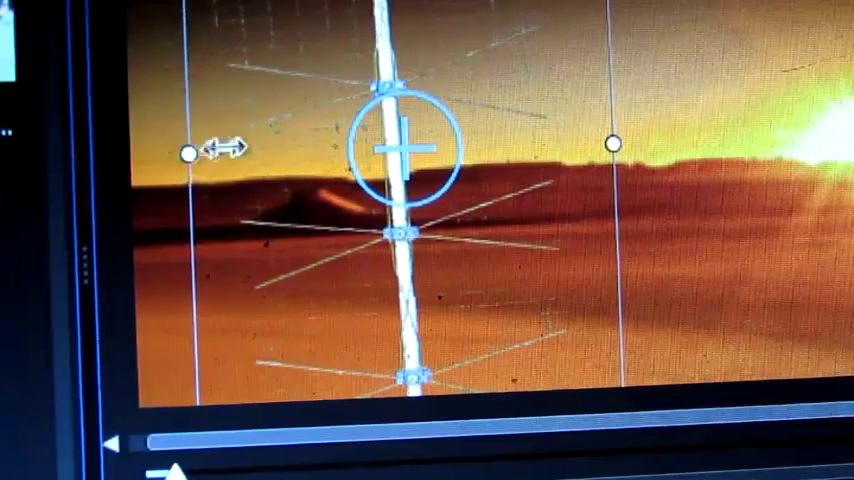
Narrow and tilt the antenna overlay, then undo back to the upright antenna.
drag(192, 150, 337, 150)
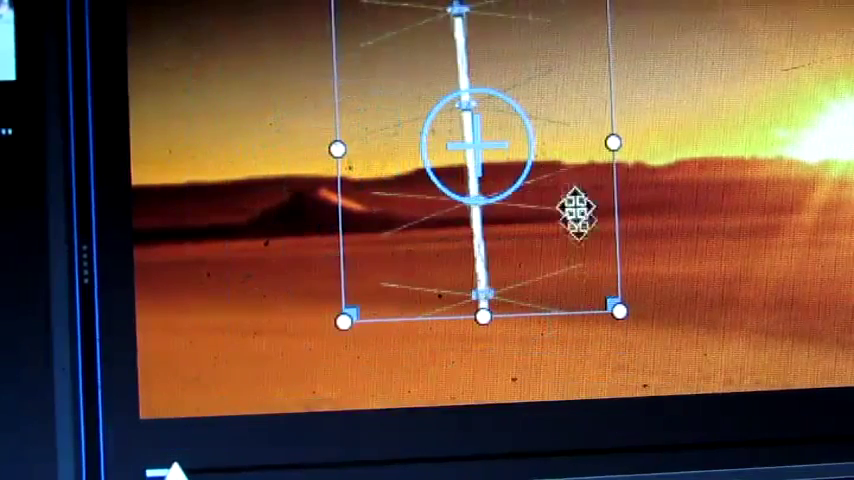
drag(528, 128, 565, 150)
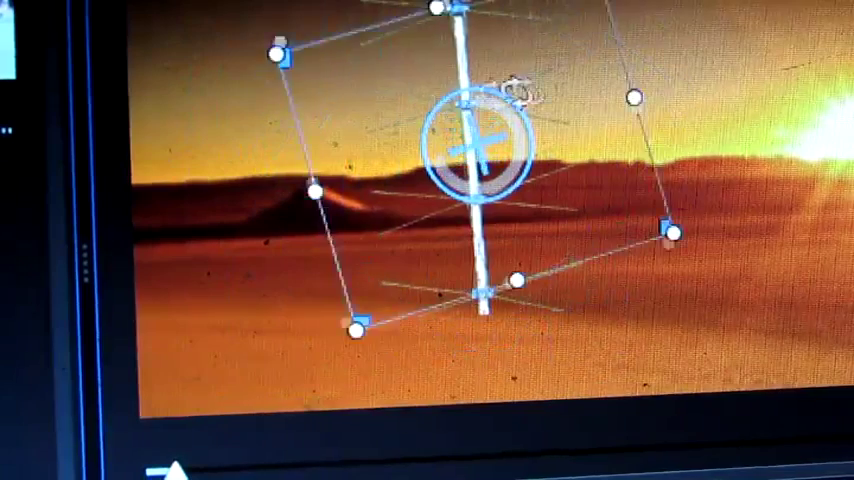
drag(565, 150, 580, 180)
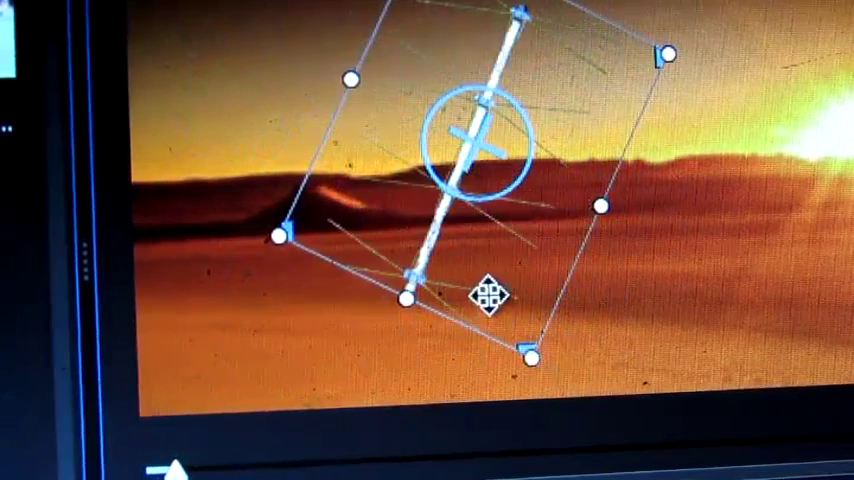
drag(489, 296, 440, 300)
key(ctrl+z)
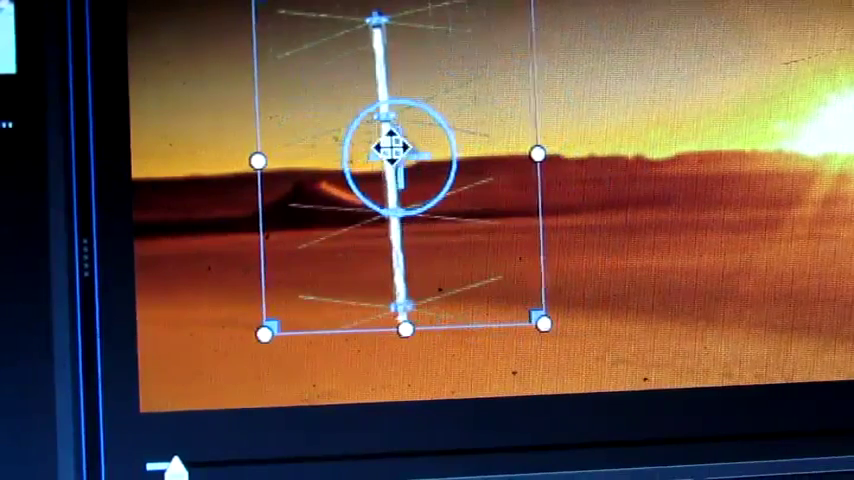
Move the antenna up and left, adjust its height, and enlarge it.
drag(395, 155, 358, 130)
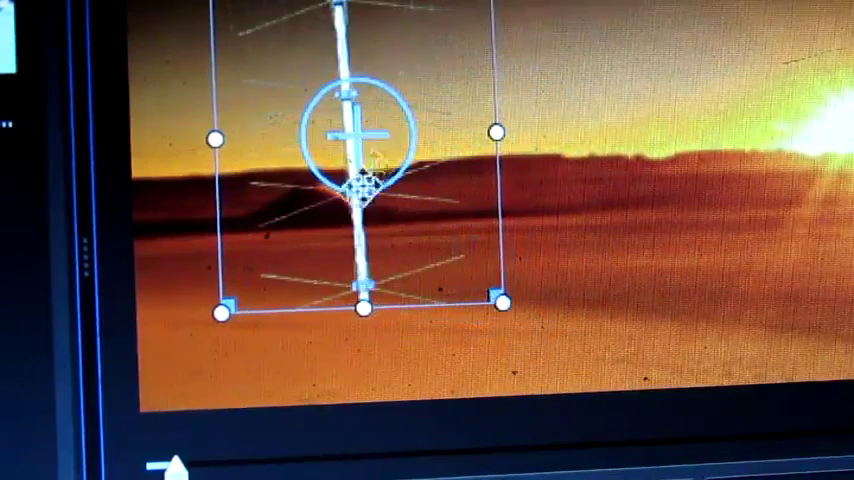
drag(368, 178, 345, 240)
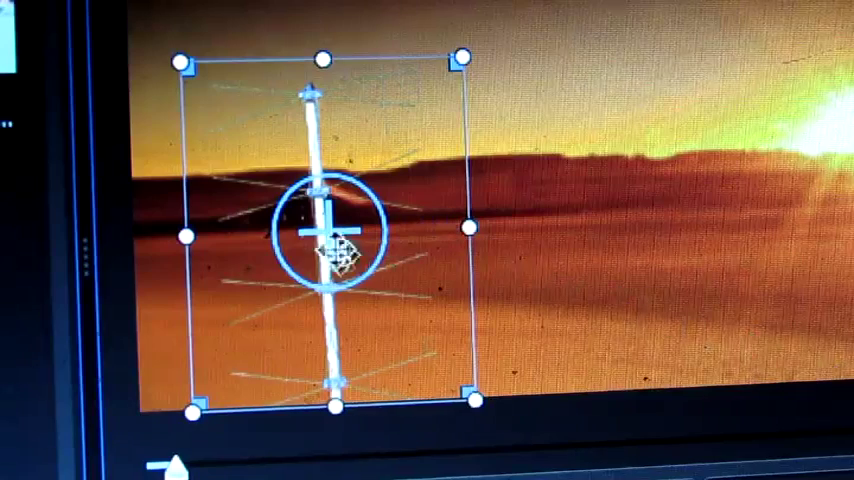
drag(323, 232, 362, 122)
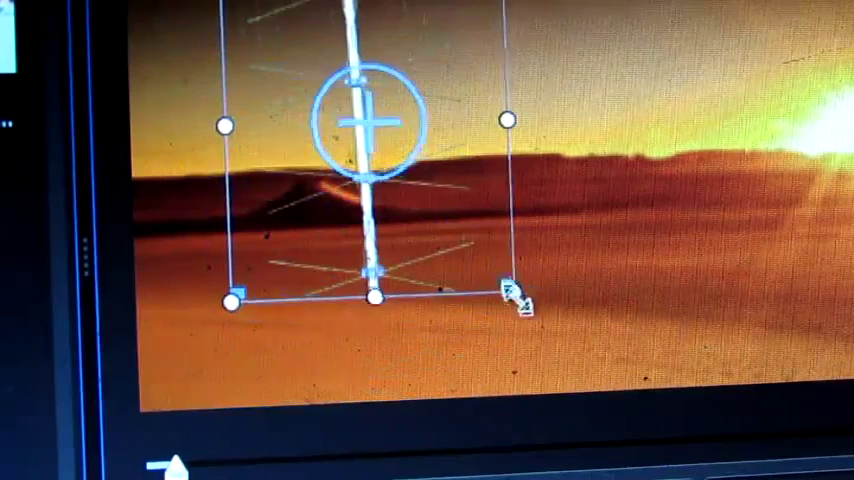
drag(512, 288, 590, 405)
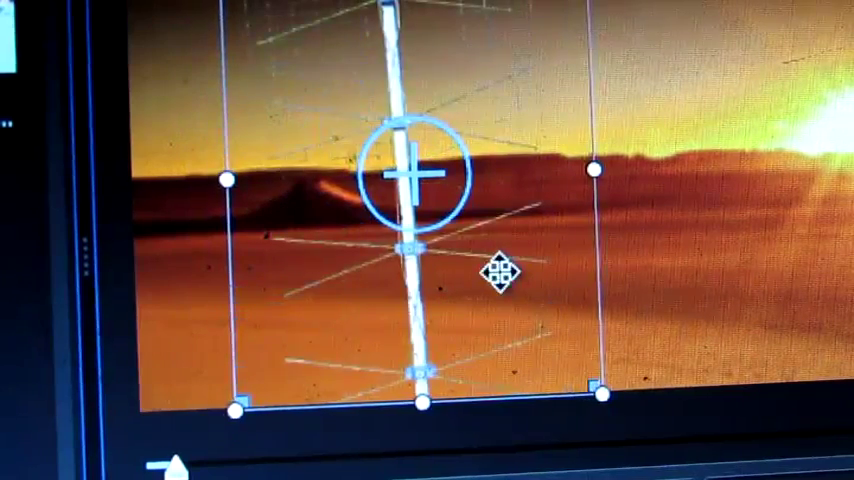
drag(498, 280, 452, 158)
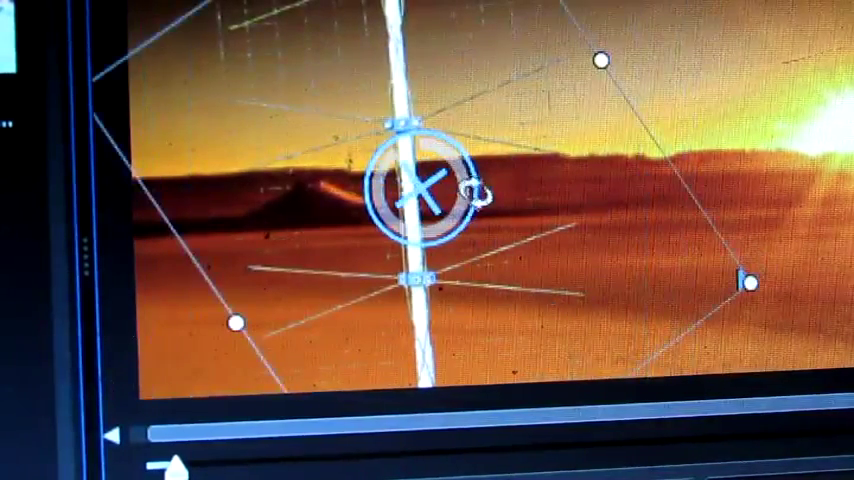
Undo the rotation, shrink the upright antenna into place at left, then deselect it.
key(ctrl+z)
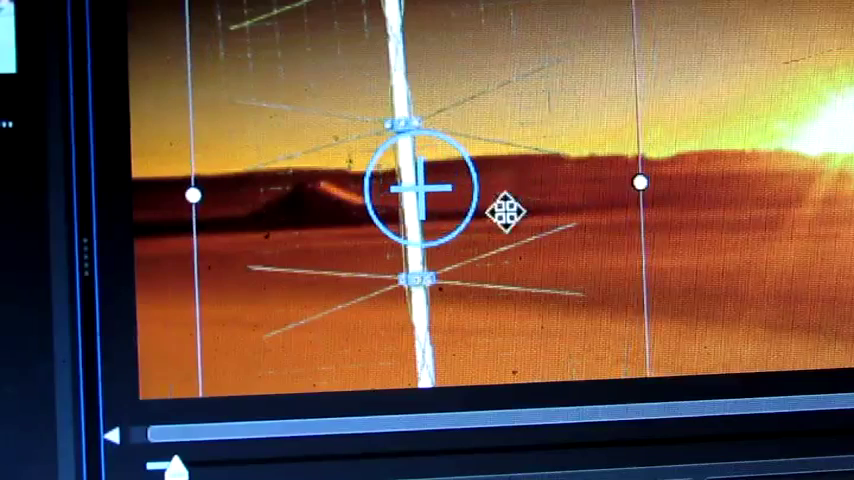
drag(430, 195, 385, 80)
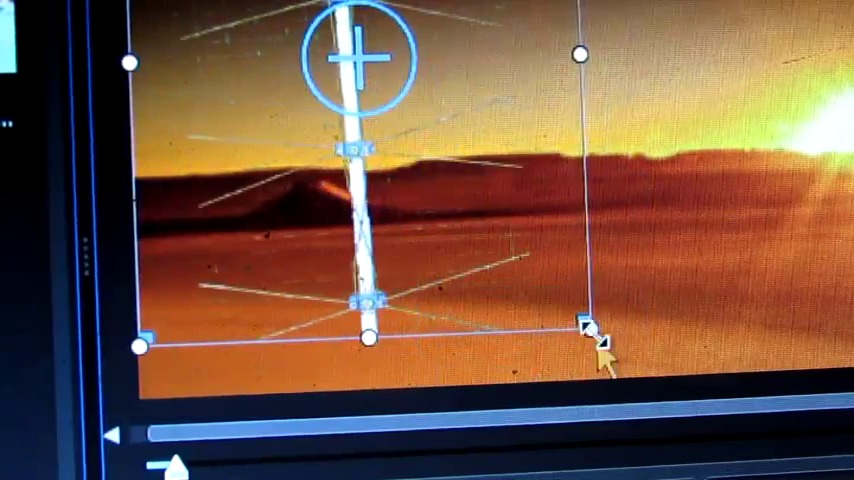
drag(595, 335, 548, 288)
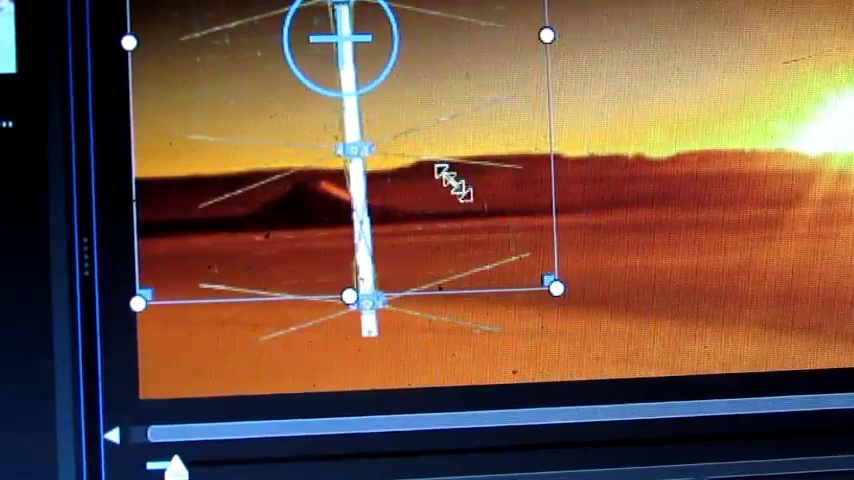
drag(330, 35, 365, 125)
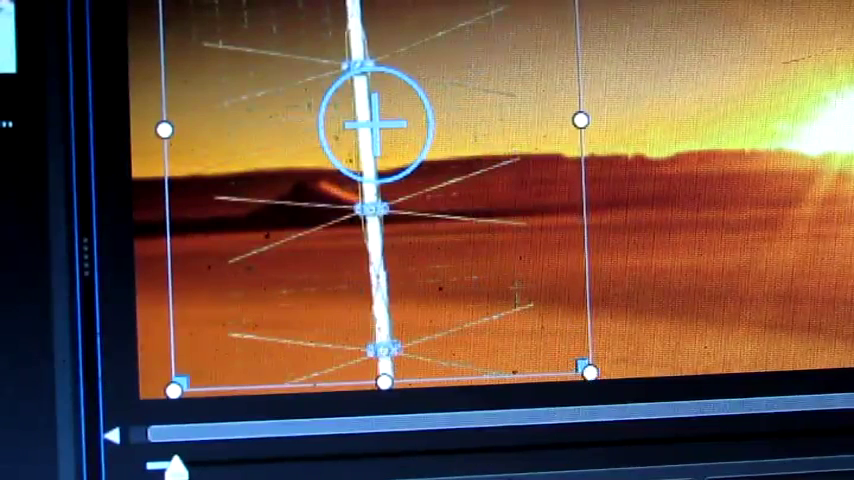
key(Escape)
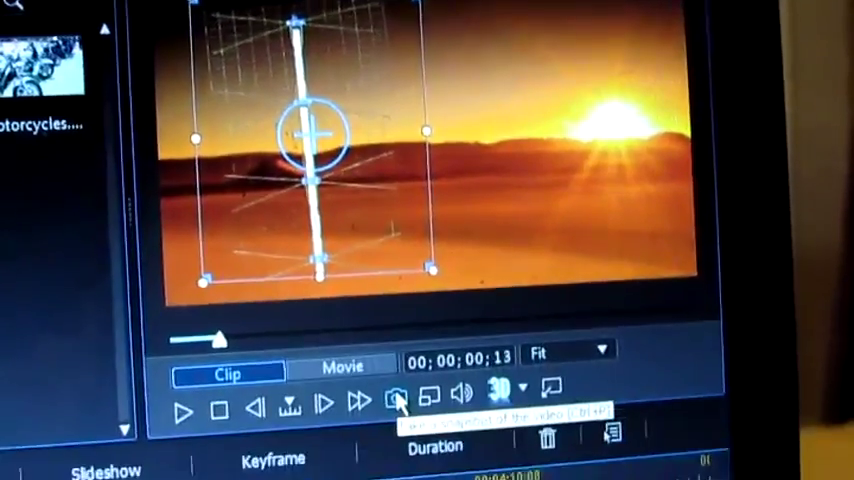
Take a snapshot of the current preview frame with the camera button.
click(397, 400)
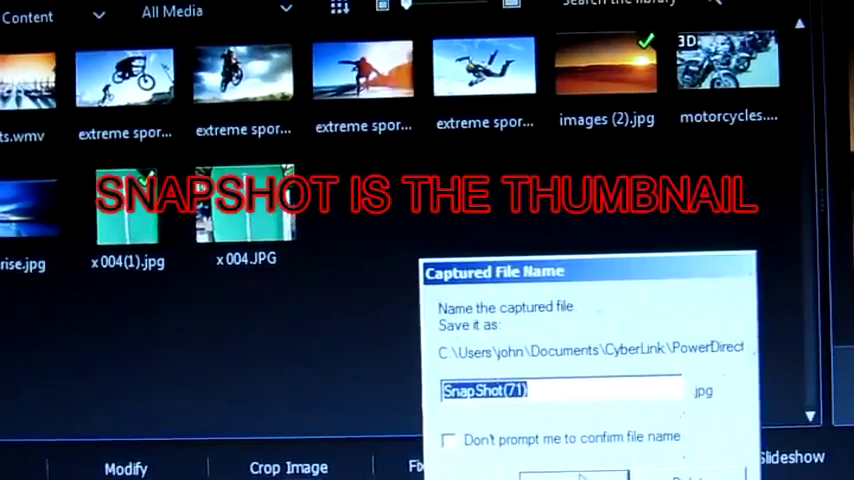
Accept the SnapShot(71).jpg file name to save it into the media library.
click(563, 474)
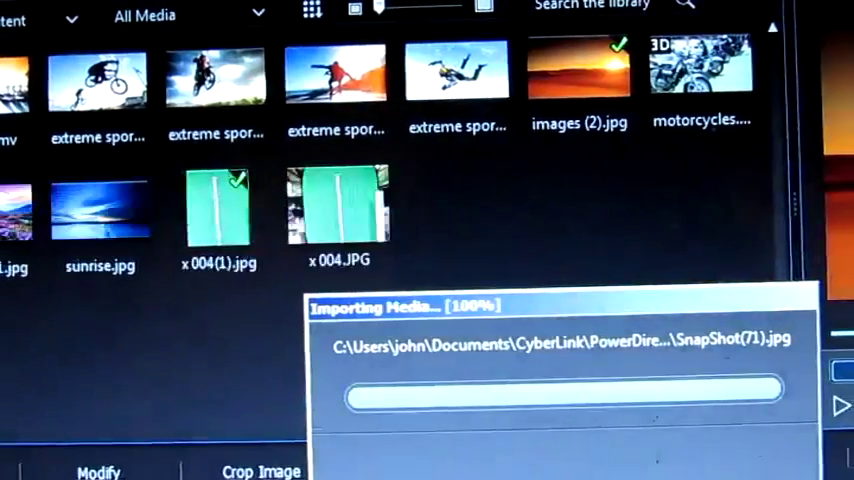